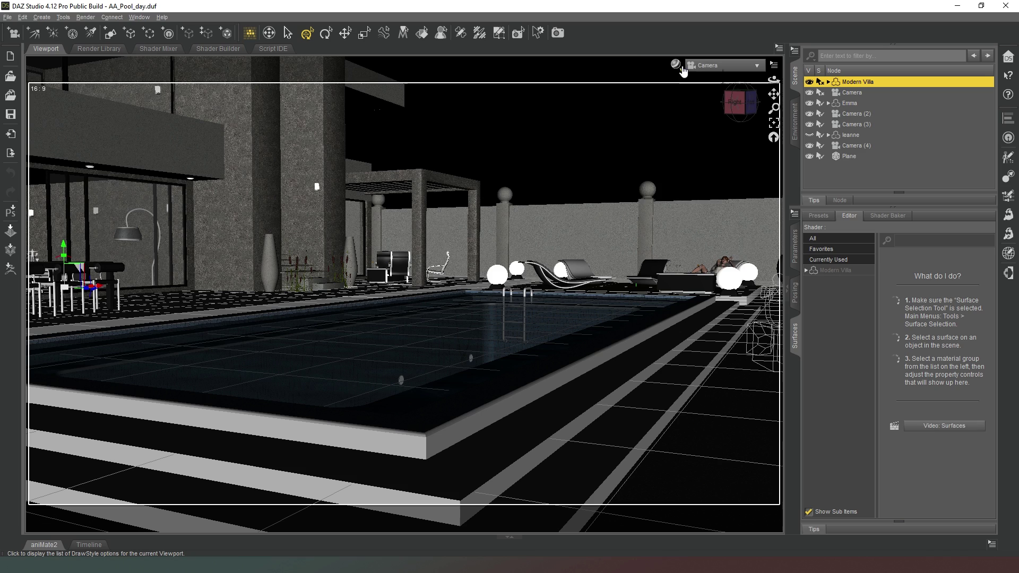
Switch the viewport draw style to NVIDIA Iray for a photoreal preview of the villa.
left_click(677, 66)
left_click(679, 190)
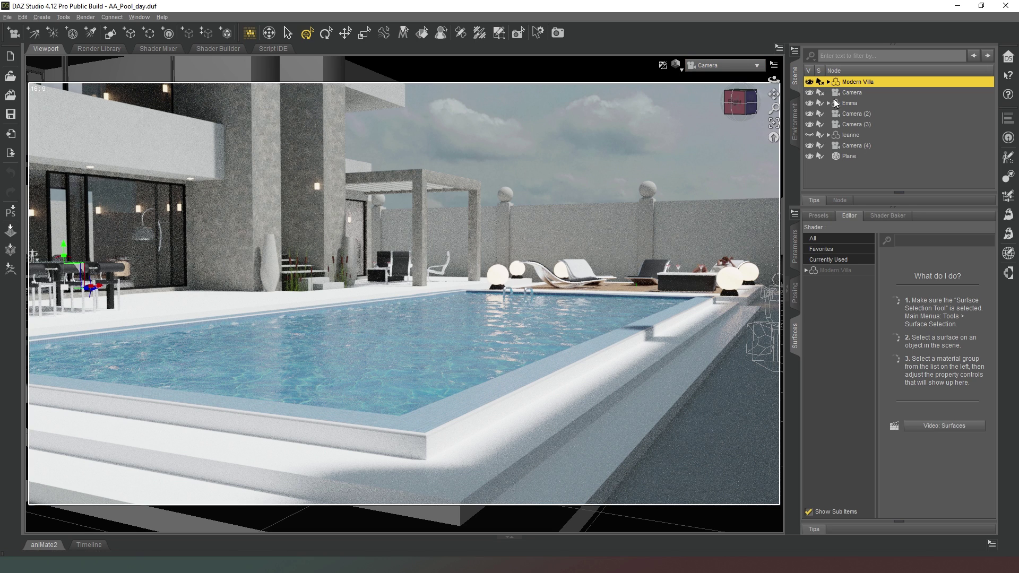
Select Camera and turn its Depth of Field on in the Camera parameters.
left_click(855, 92)
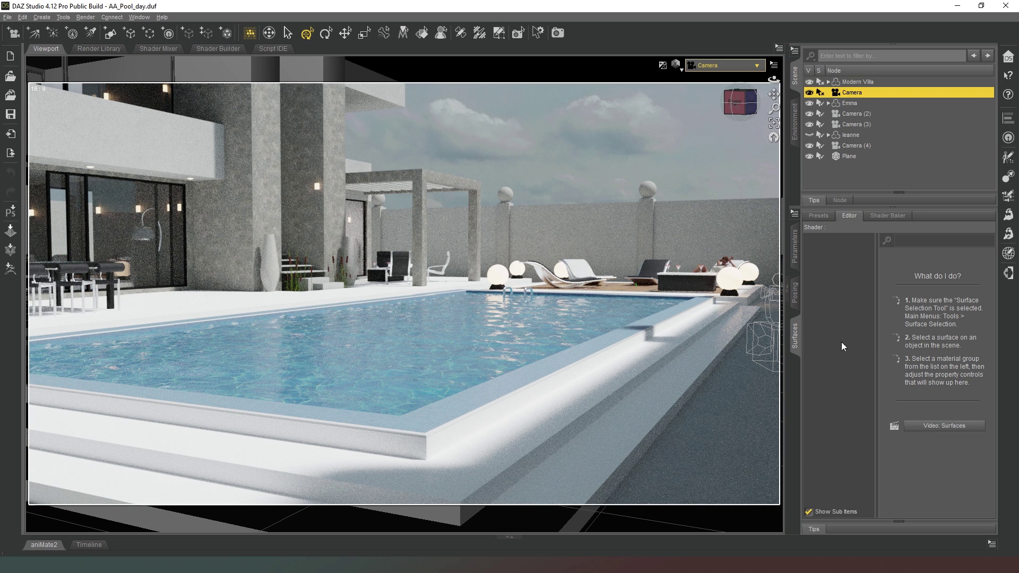
left_click(794, 247)
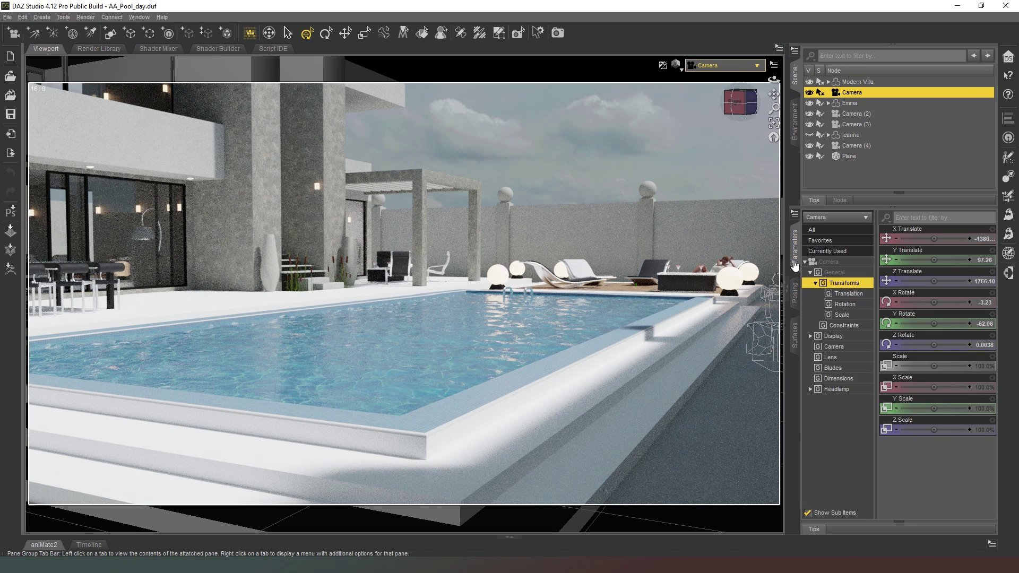
left_click(833, 347)
left_click(941, 304)
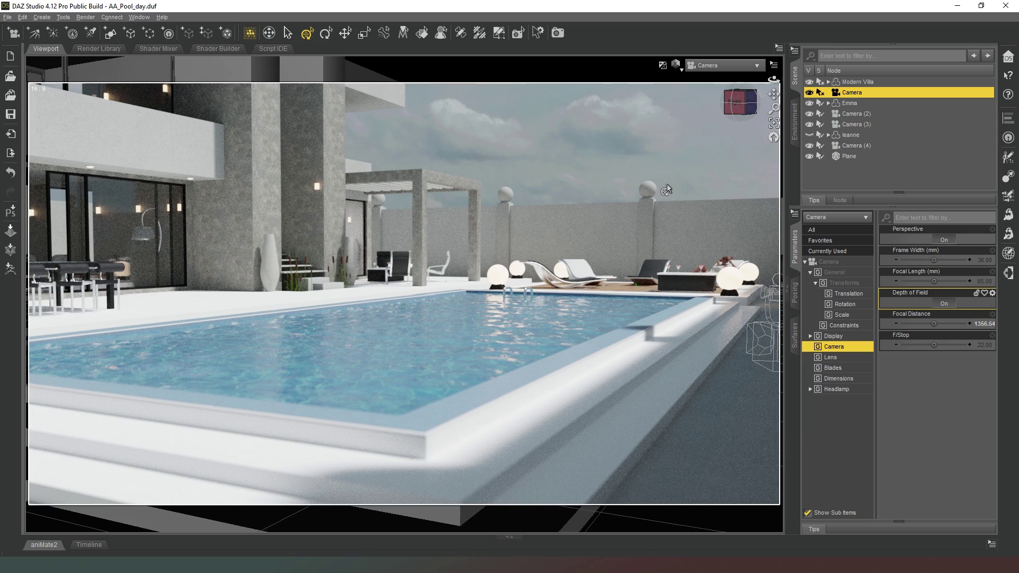
Try focal distance 300, revert it to 1356.54, then set Camera's f-stop to 32.
left_click(982, 323)
type("30")
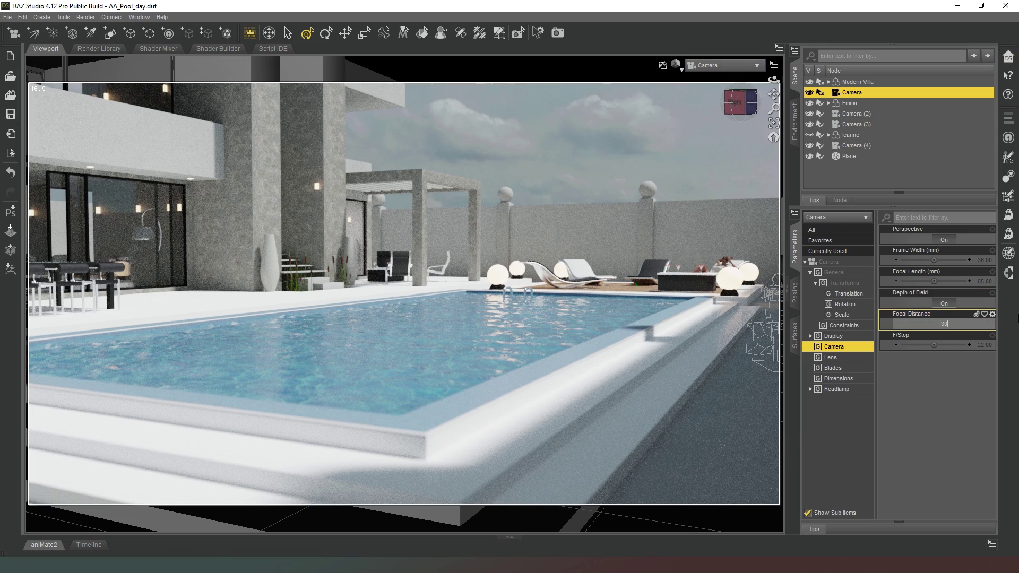
type("0")
key("Return")
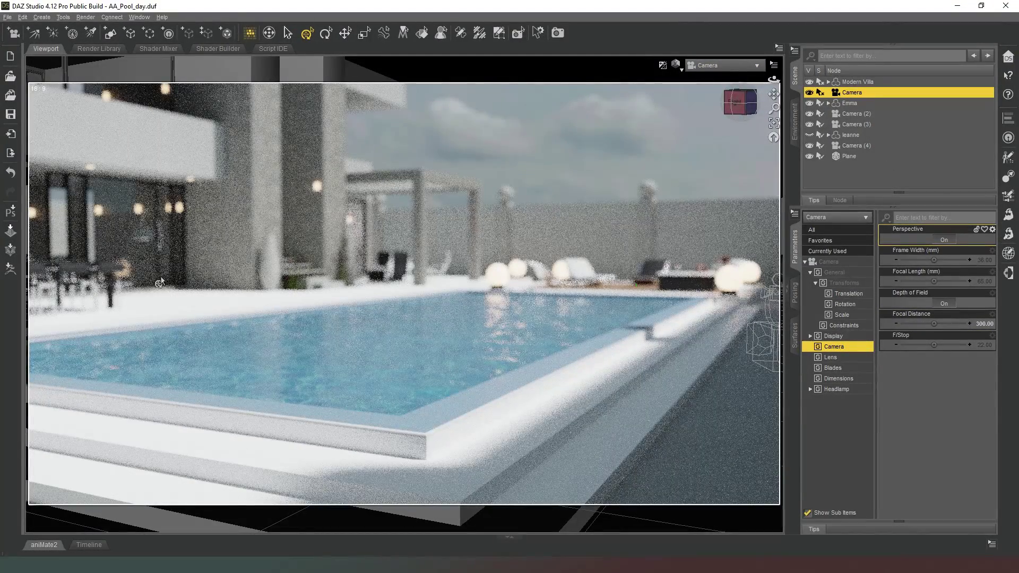
left_click(385, 159)
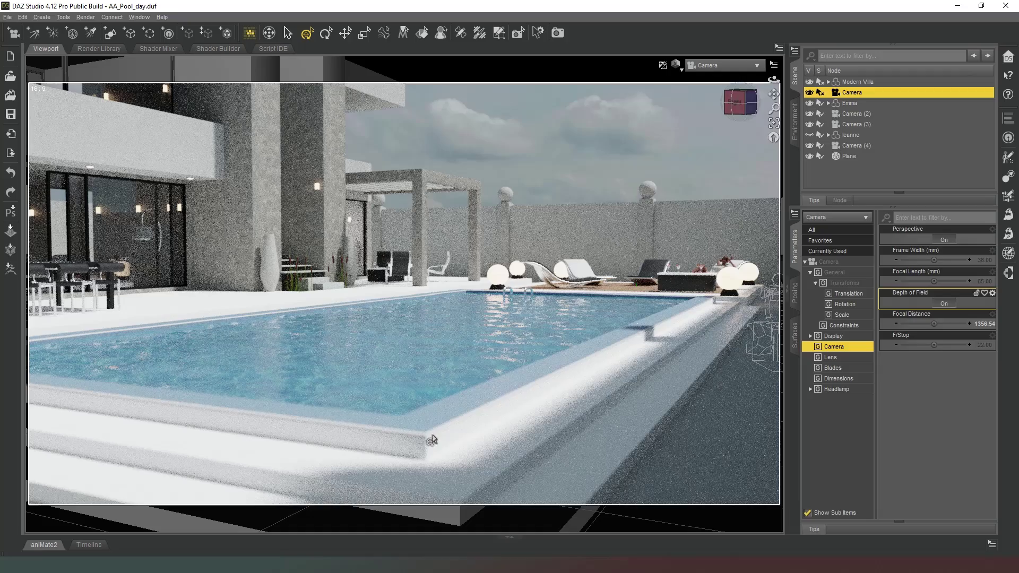
left_click(984, 345)
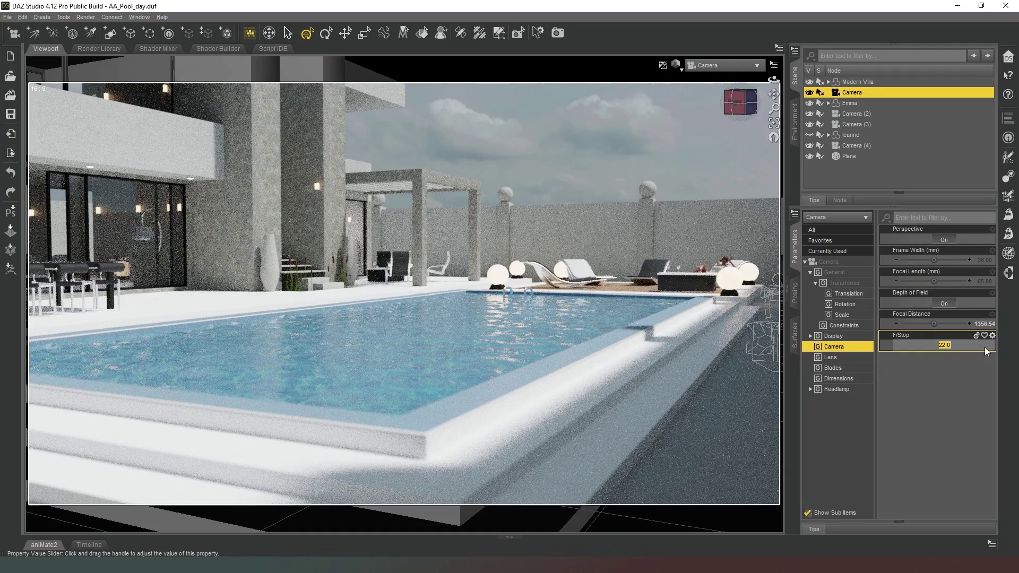
key("Return")
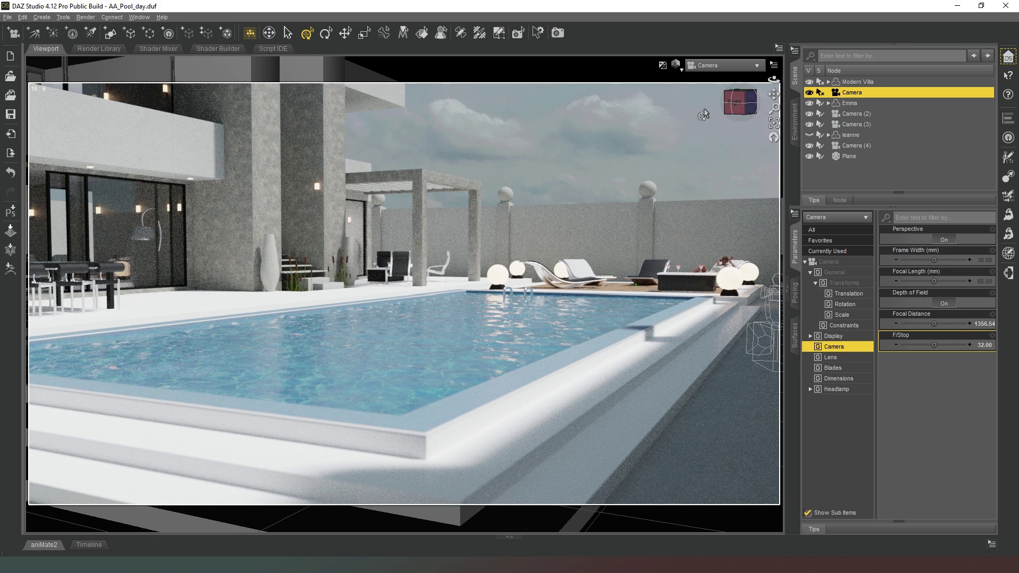
Switch to Perspective View and orbit to frame the woman reclining on the lounger.
left_click(714, 67)
left_click(716, 78)
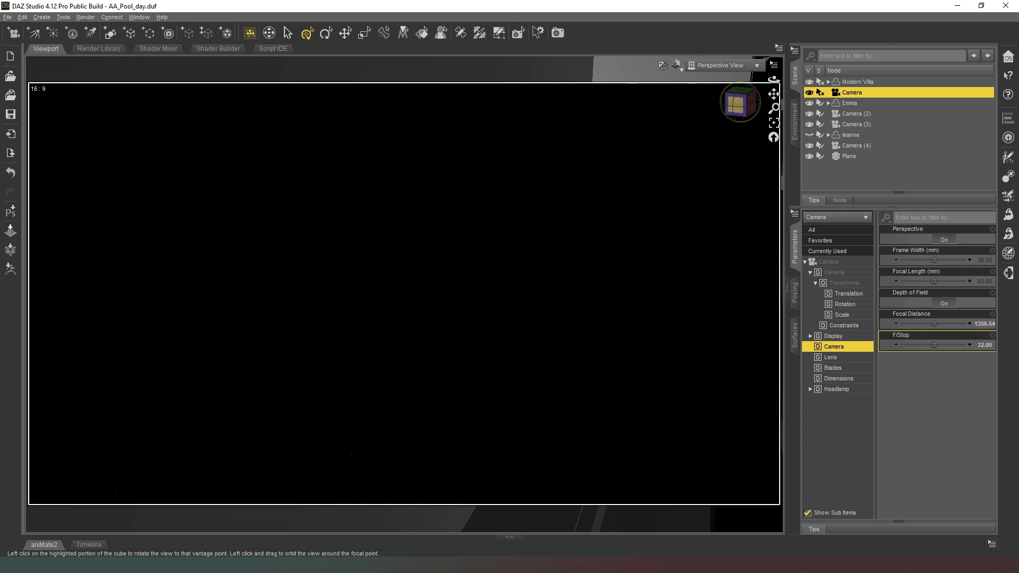
mouse_move(740, 103)
left_mouse_down()
mouse_move(643, 106)
mouse_move(660, 113)
left_mouse_up()
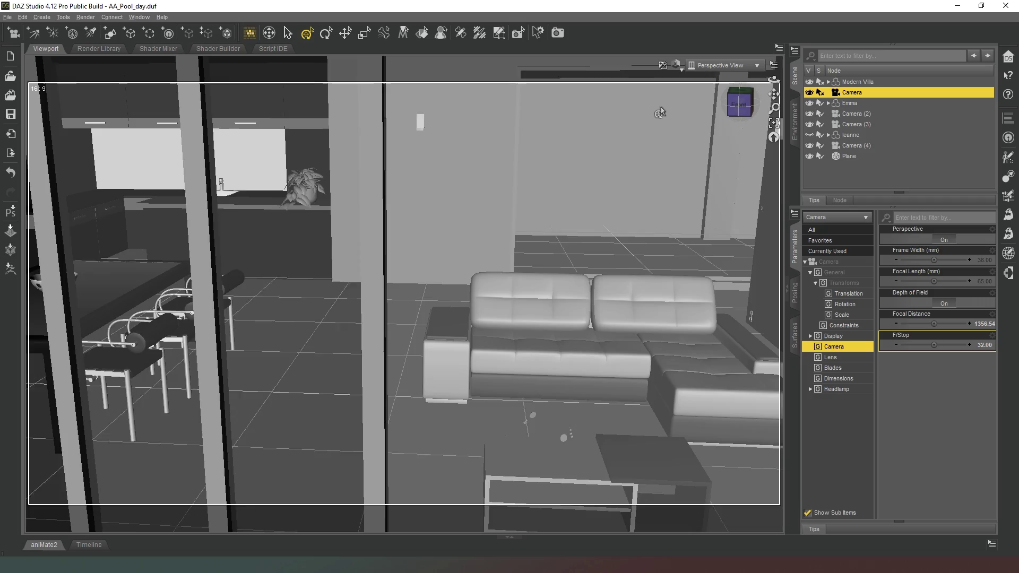
left_click(287, 34)
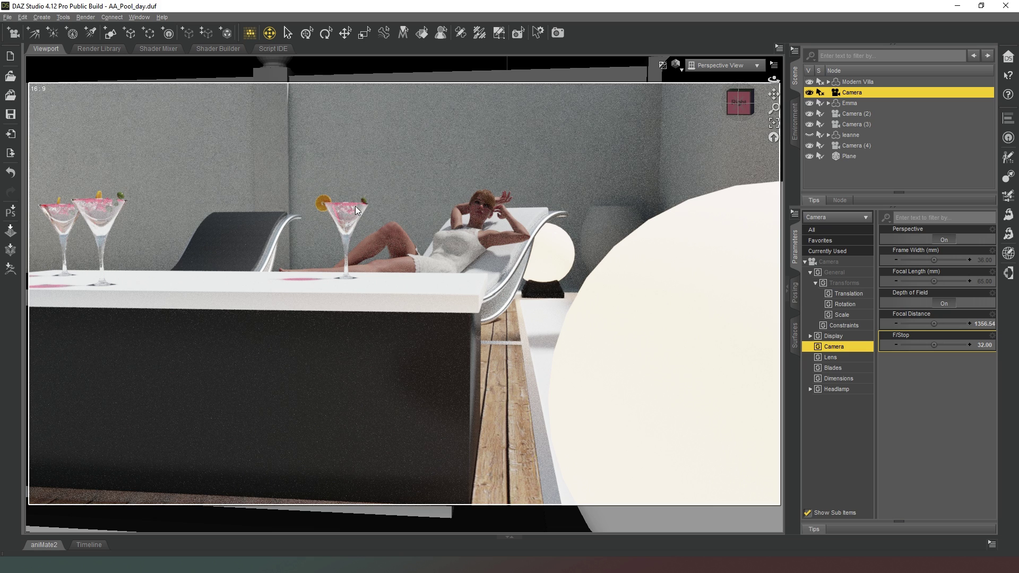
Create Camera (5), angle the view down onto the lounger, and enable its depth of field.
left_click(51, 36)
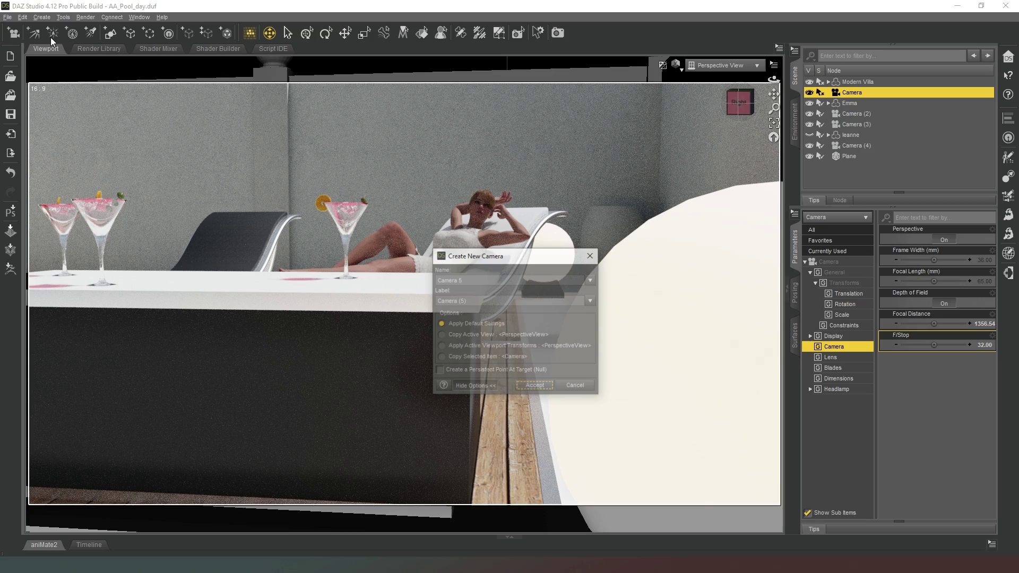
key("Return")
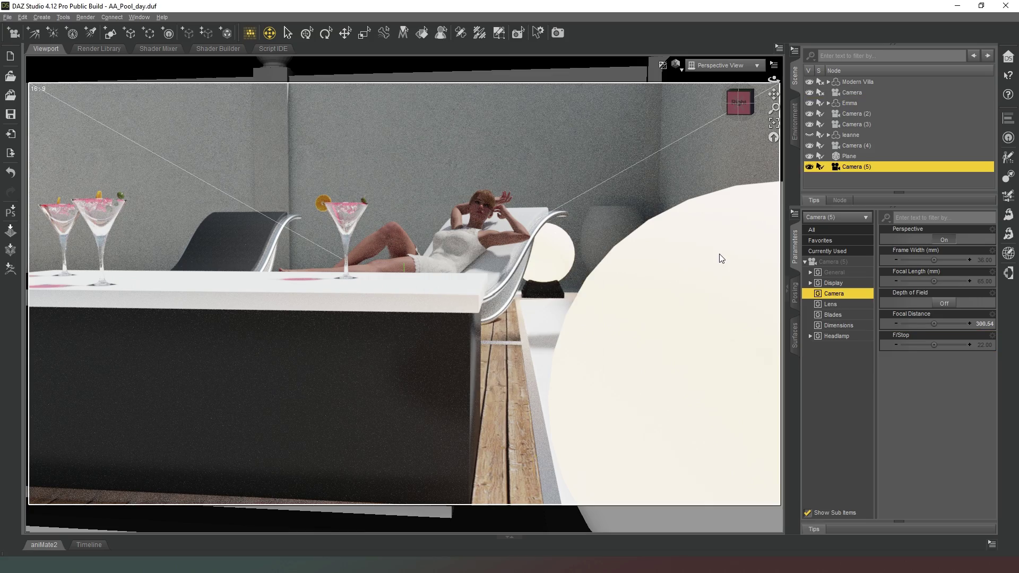
left_click(750, 122)
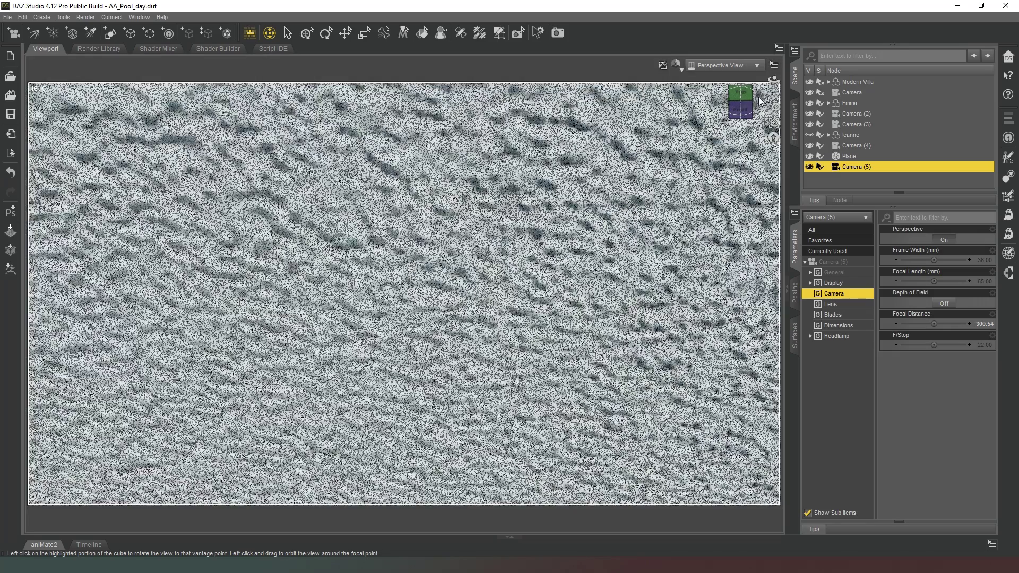
left_click_drag(760, 101, 902, 315)
left_click(940, 305)
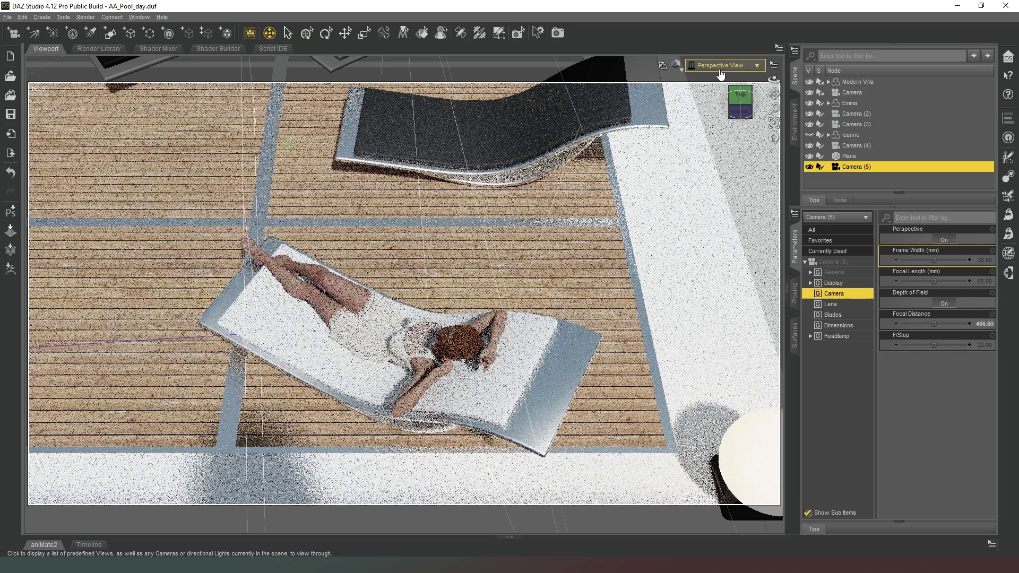
Look through Camera (5) at the woman with the foreground blurred.
left_click(720, 69)
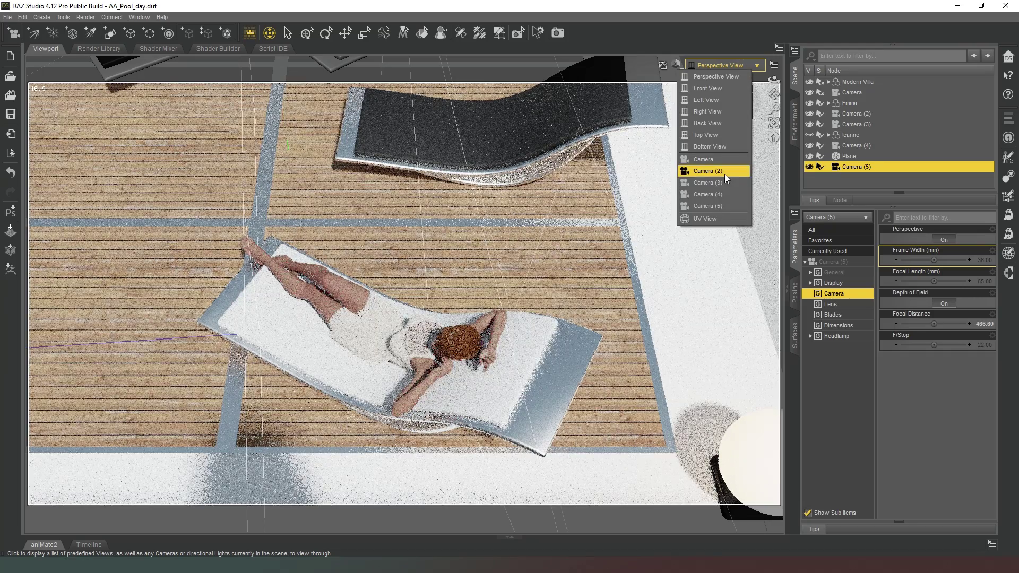
left_click(720, 206)
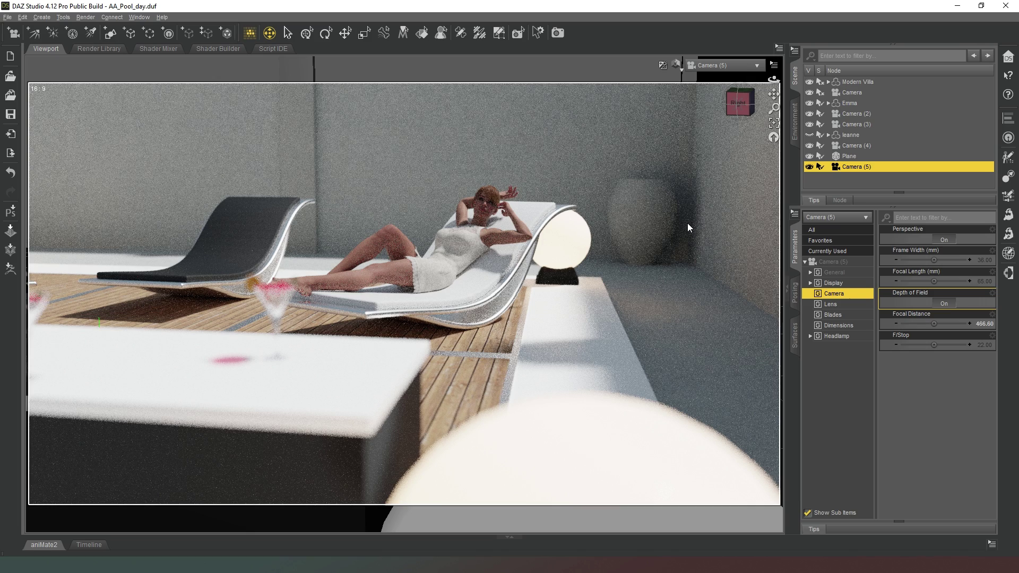
Set Camera (5)'s f-stop to 16 at focal distance 467.26.
key("ctrl+p")
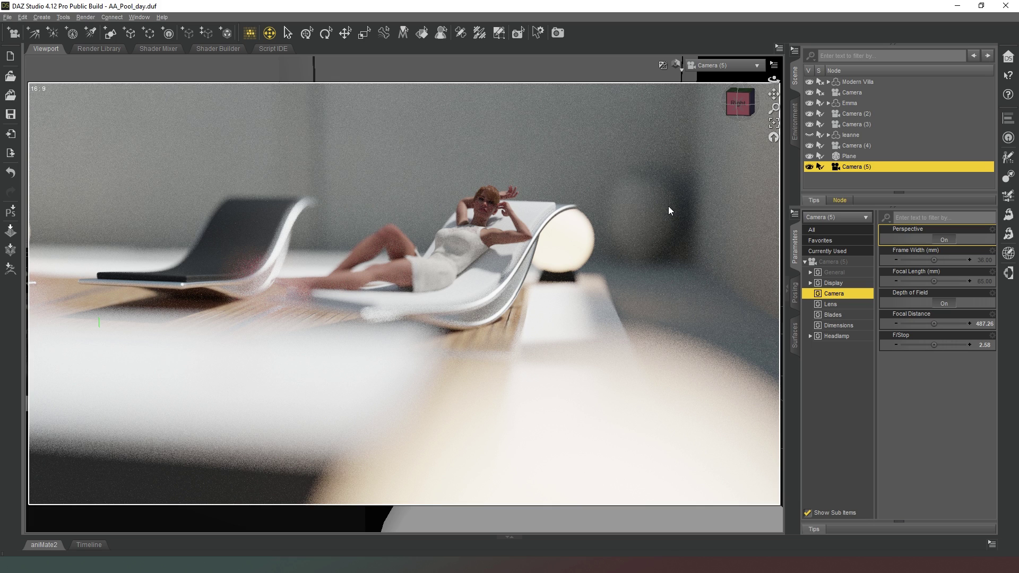
left_click(983, 345)
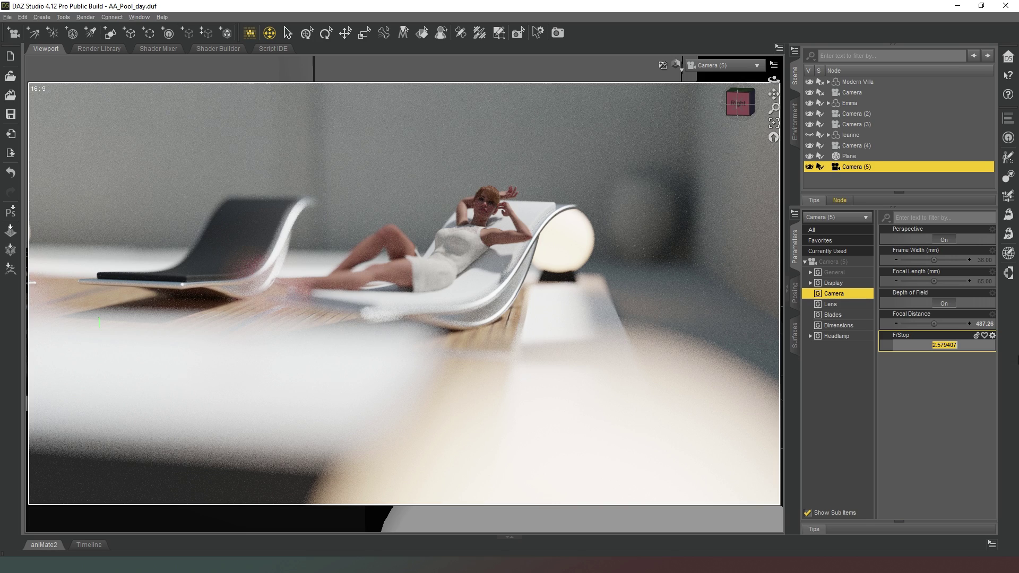
type("16")
key("Return")
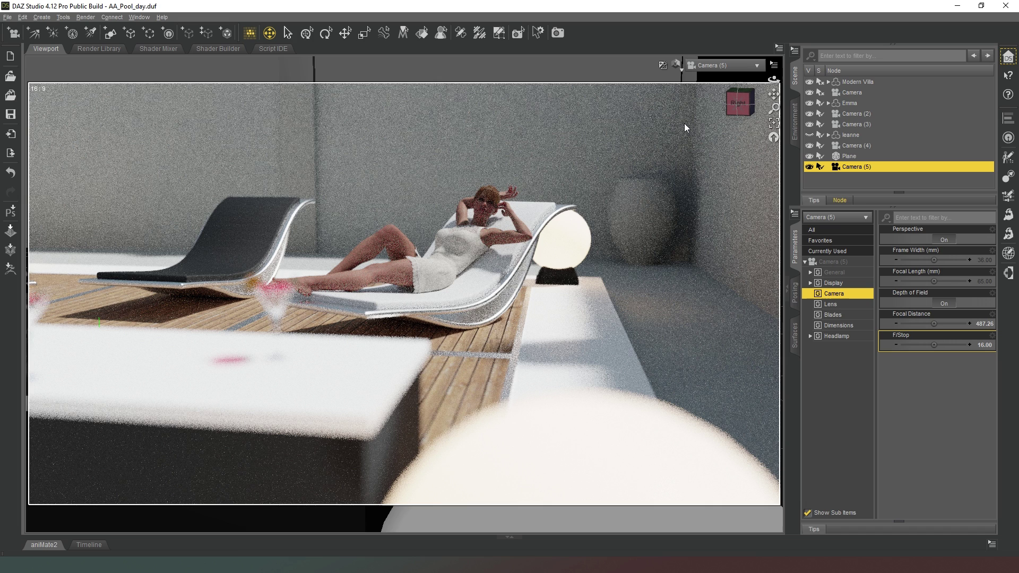
Return to Perspective View and orbit to frame the woman closely on the lounger.
left_click(729, 66)
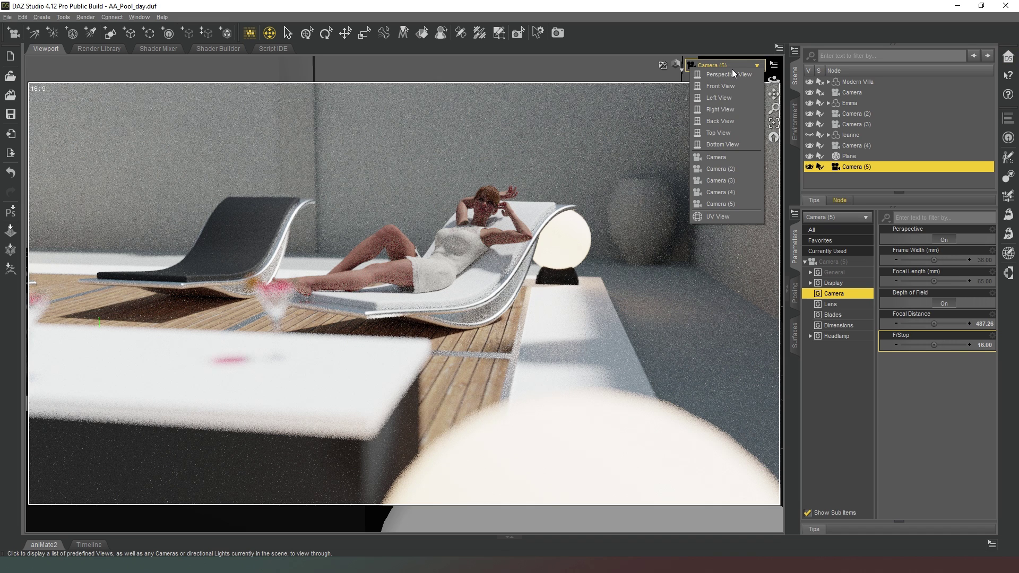
left_click(732, 70)
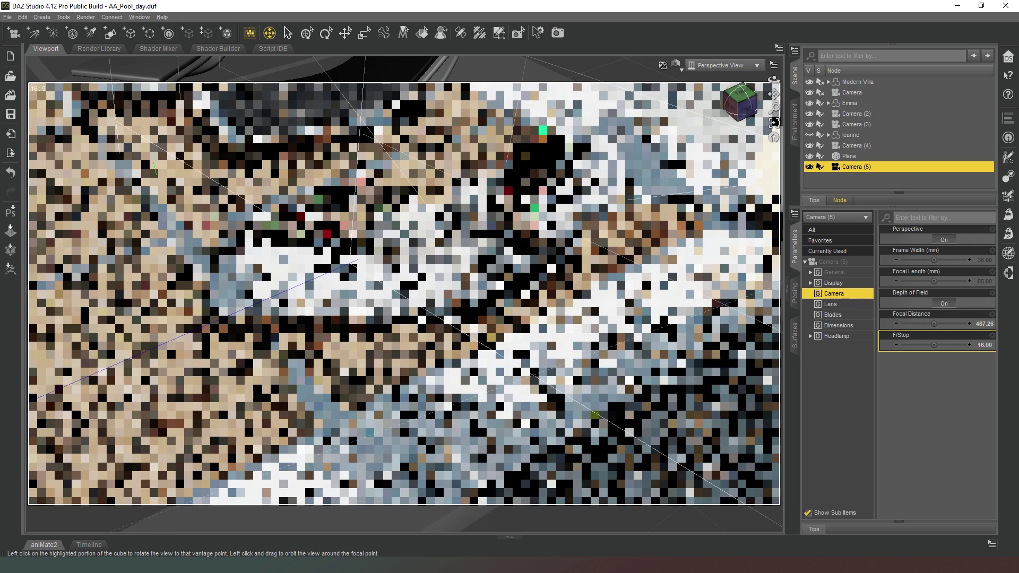
left_click(742, 109)
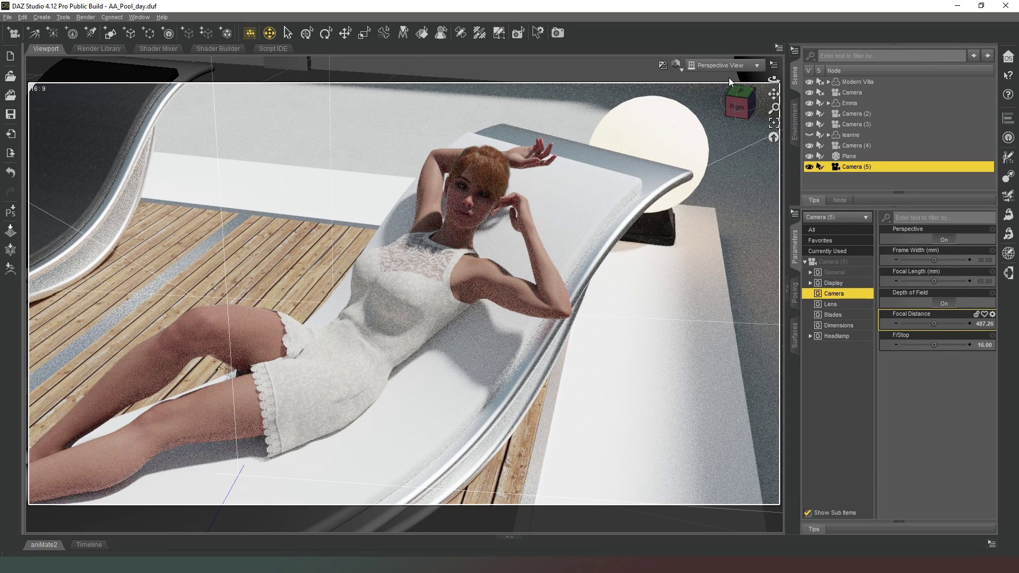
Create Camera (6) copying the active view and turn on its depth of field.
key("ctrl+alt+c")
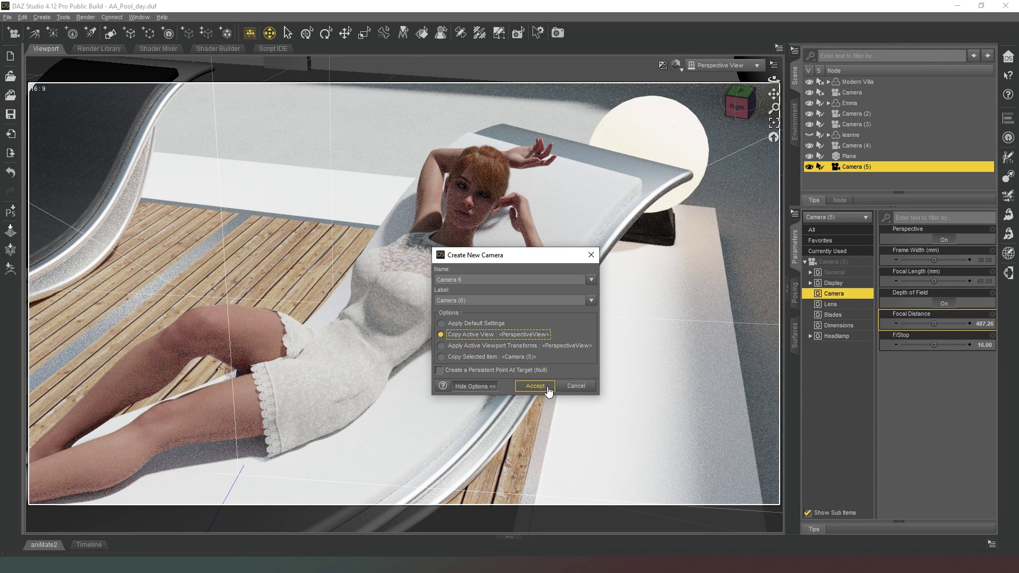
left_click(549, 391)
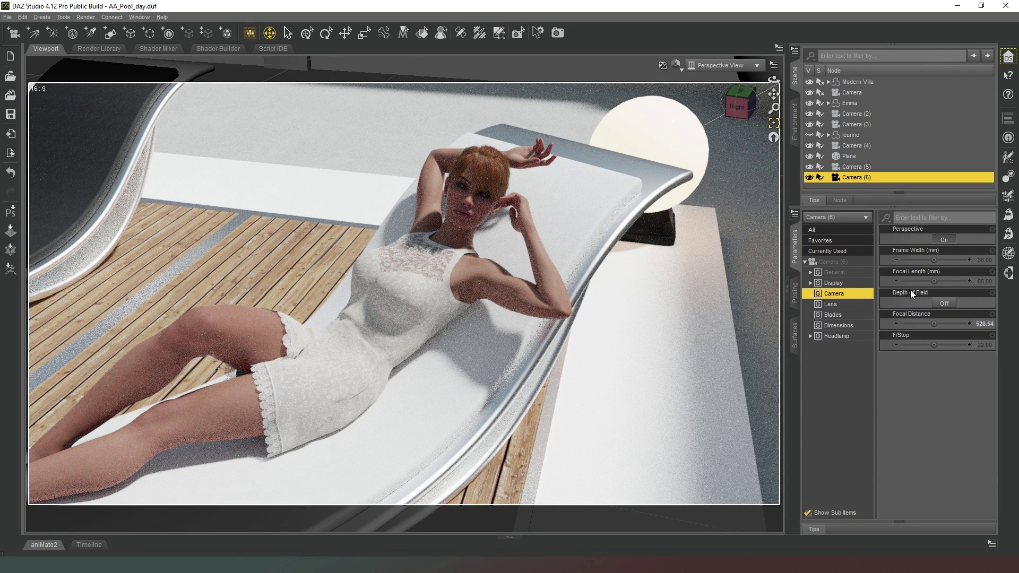
left_click(948, 308)
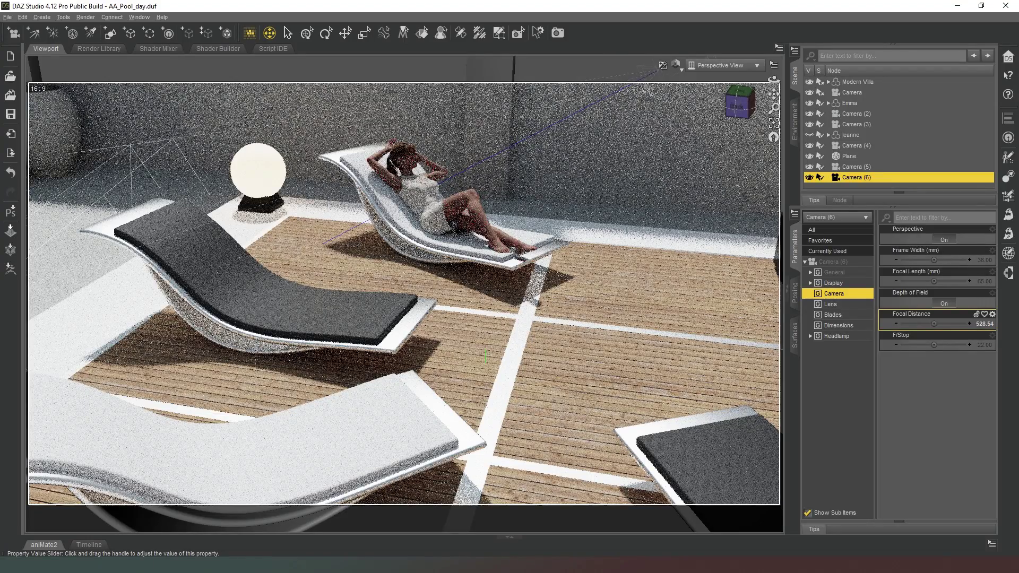
Lower Camera (6)'s focal distance to 212.00 while framing the reclining woman.
left_click_drag(934, 324, 902, 324)
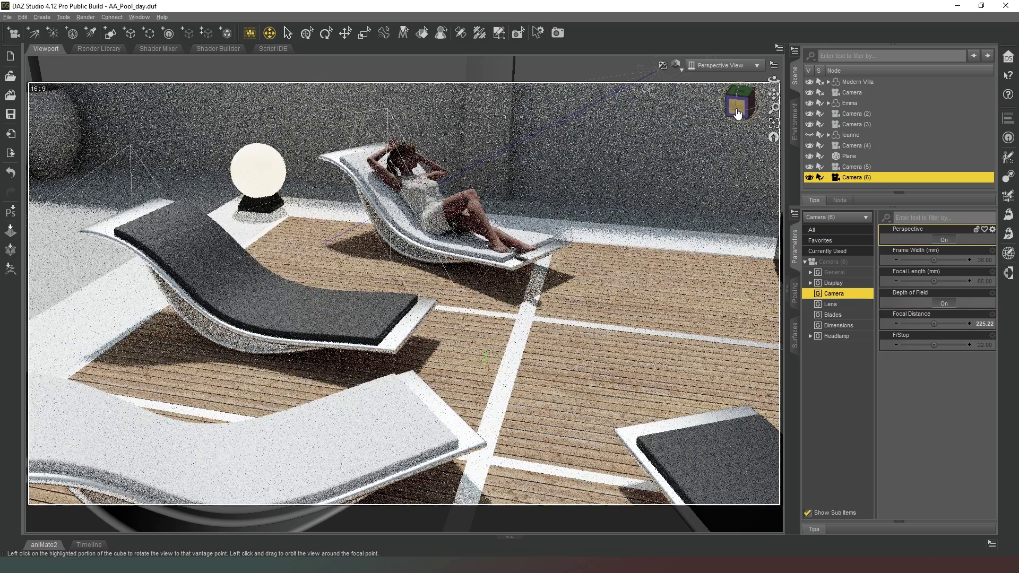
left_click_drag(736, 113, 724, 117)
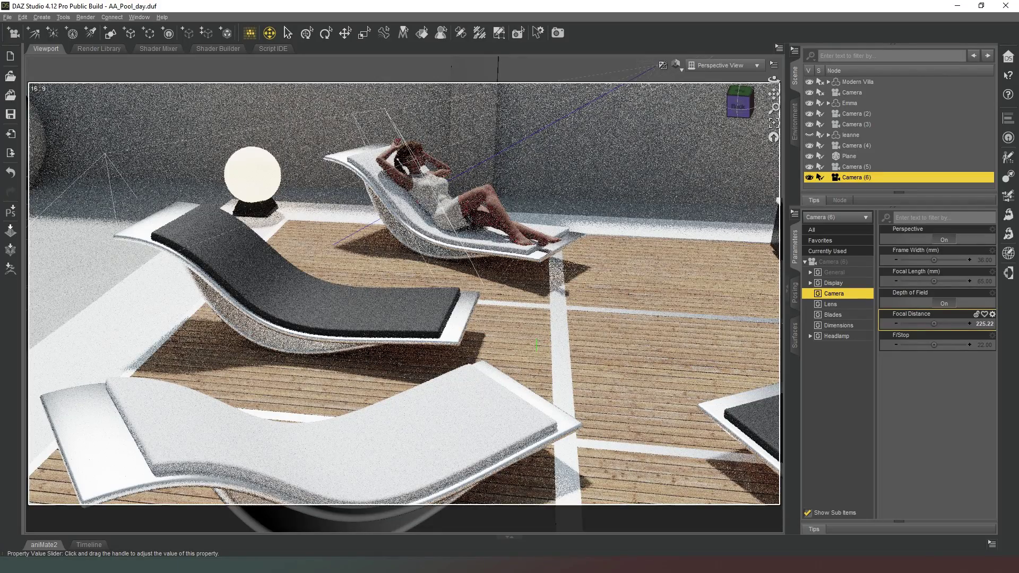
left_click_drag(934, 323, 932, 323)
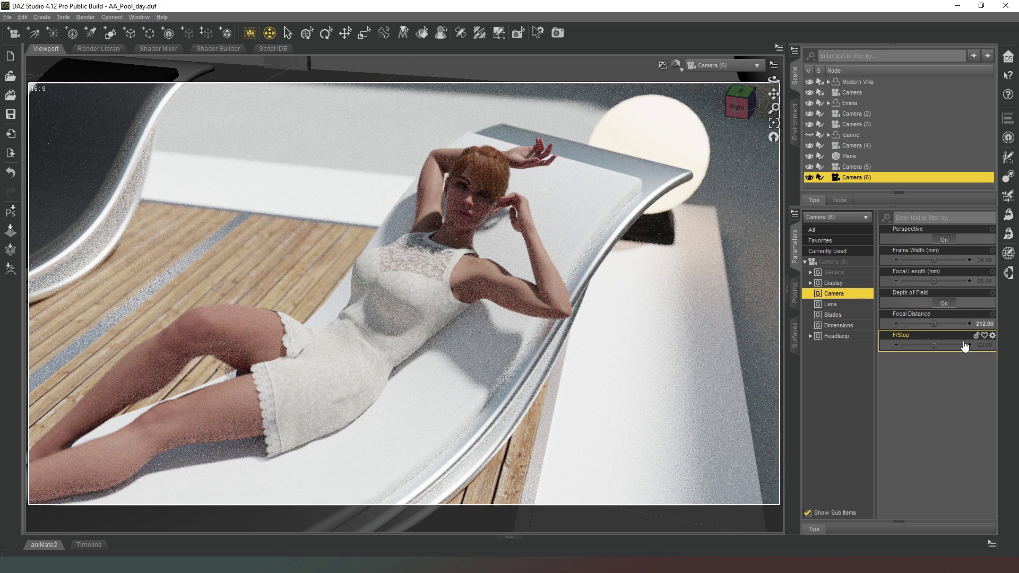
Try Camera (6) F/Stop values of 2 and 8, then settle on 13.
left_click(988, 346)
type("2")
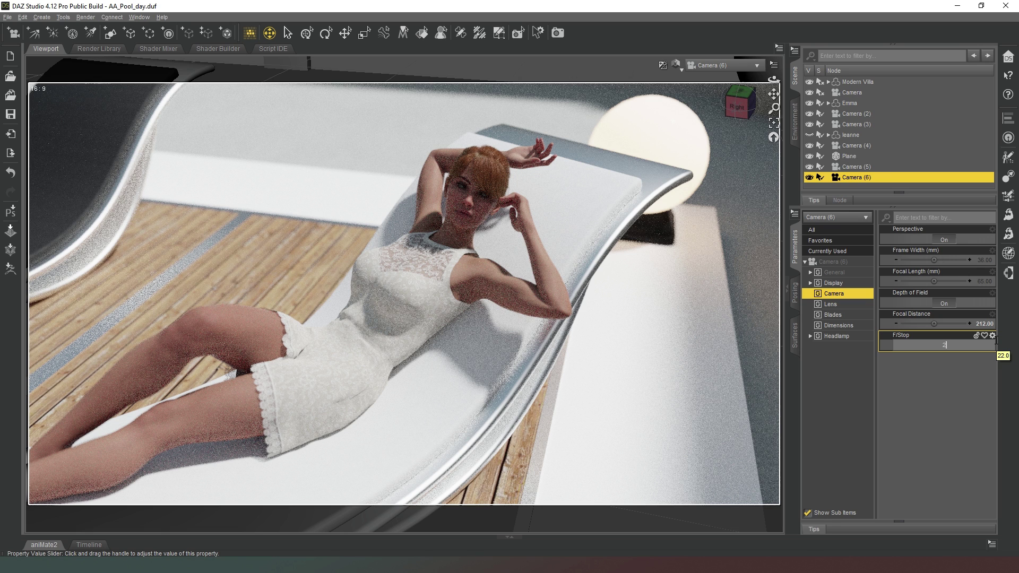
key("Return")
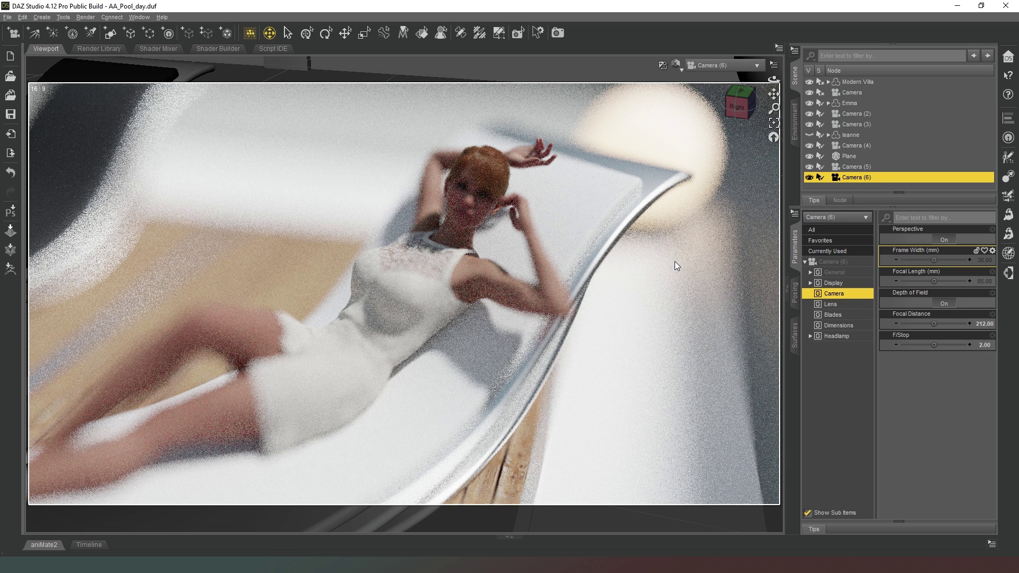
left_click(954, 345)
type("8")
key("Return")
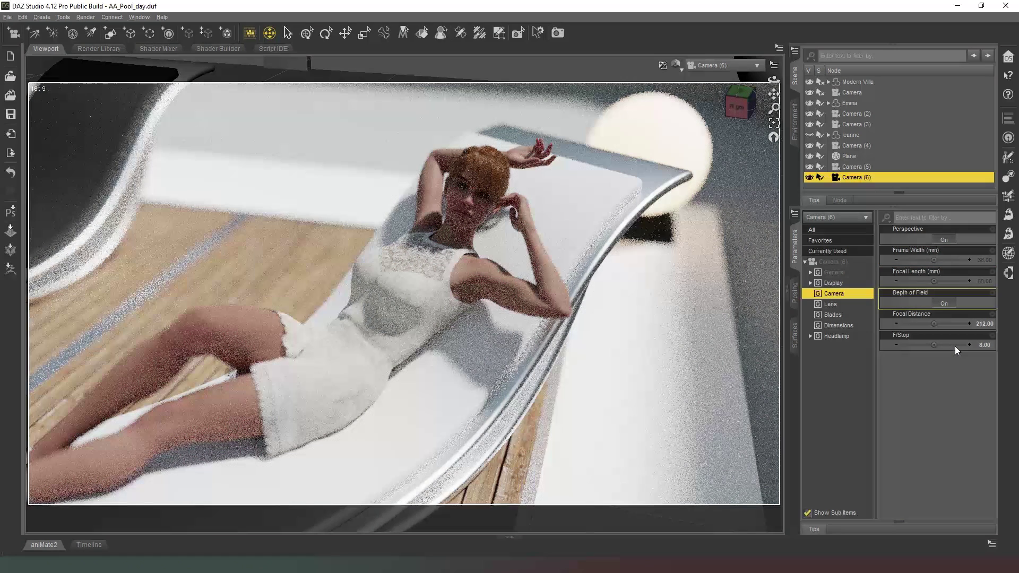
left_click(983, 343)
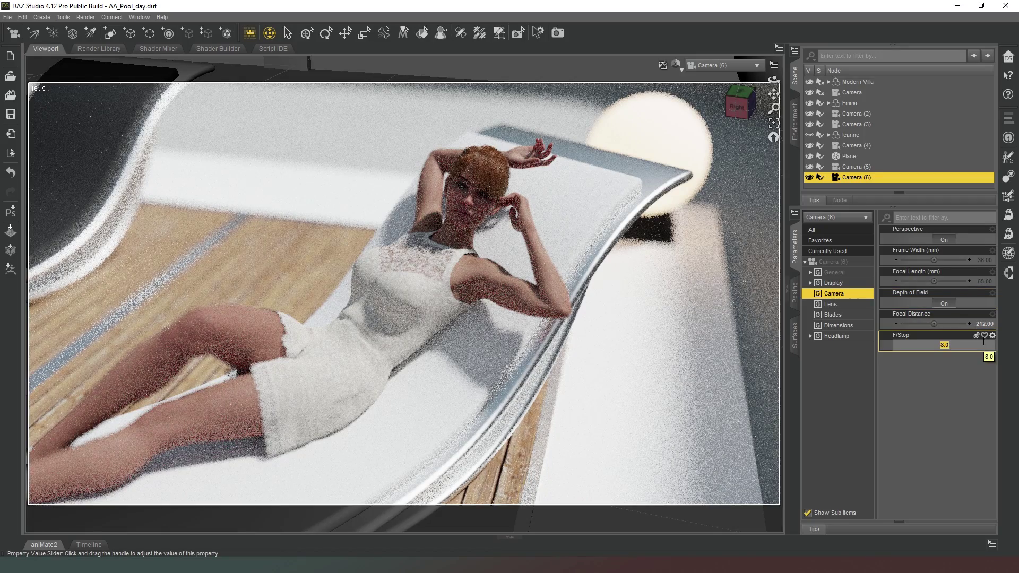
type("13")
key("Return")
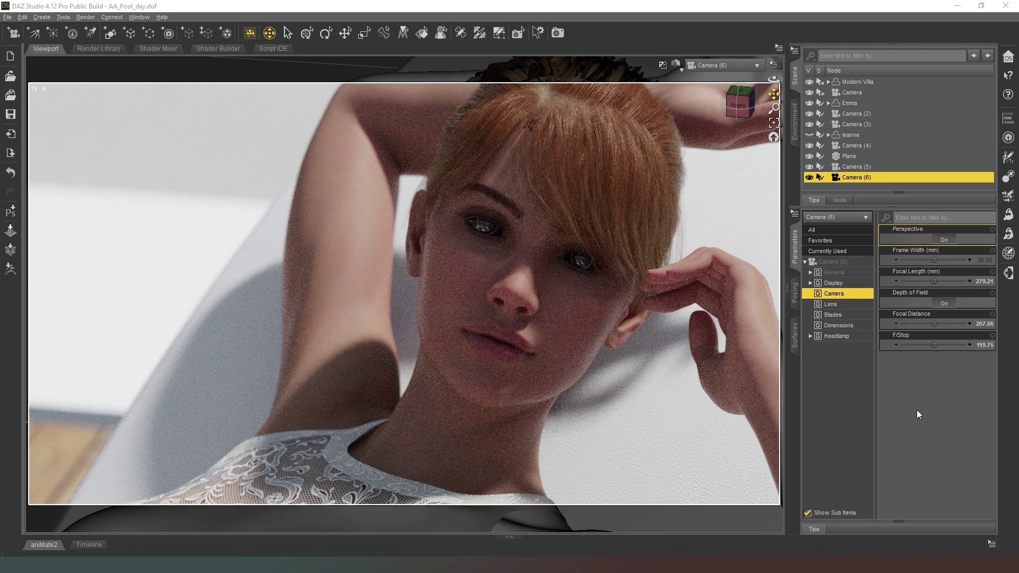
Change Camera (6)'s F/Stop from 119.75 to 22, then confirm a final value of 16.
left_click(971, 349)
type("22")
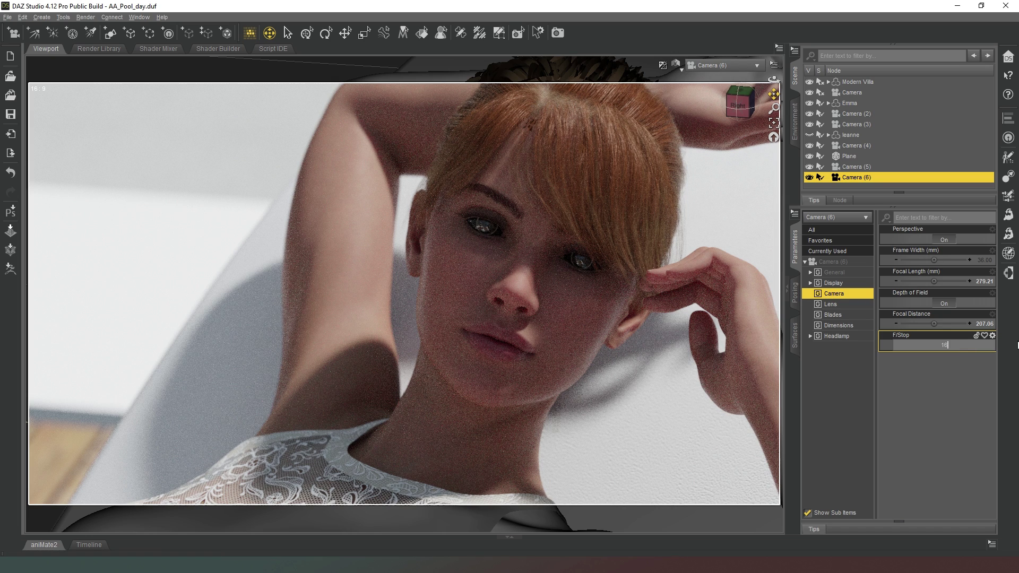
key("Return")
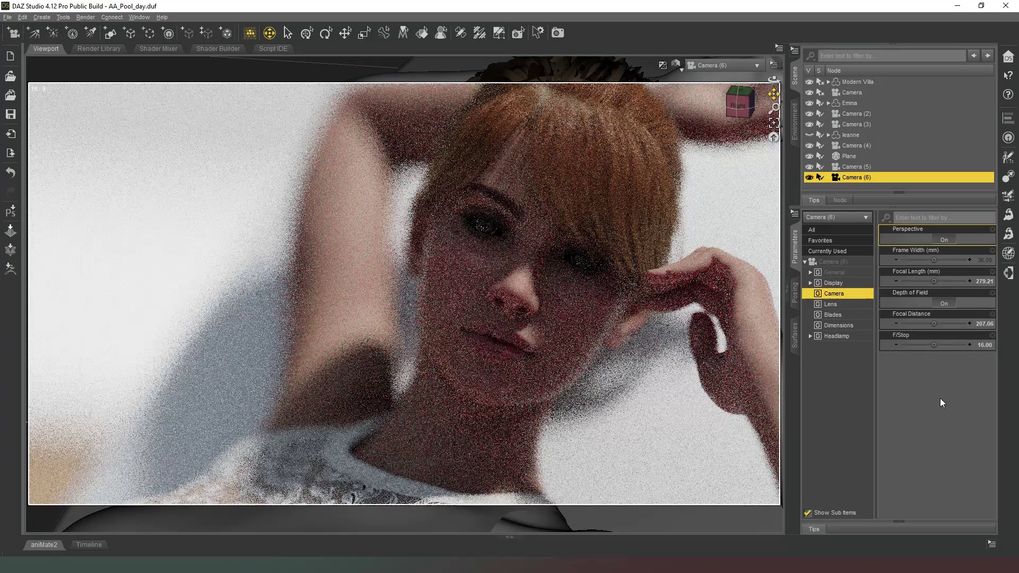
left_click(923, 335)
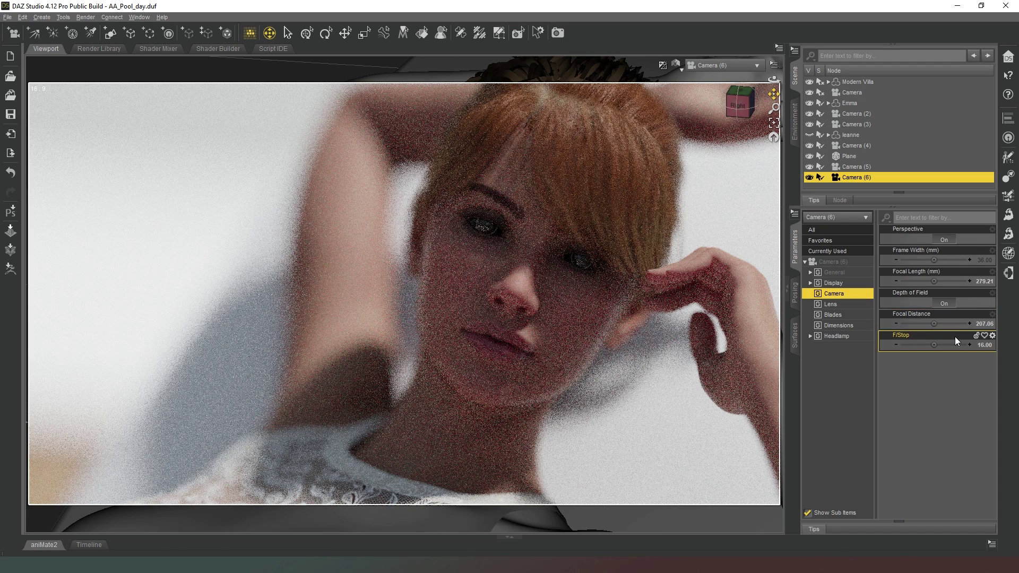
left_click(986, 345)
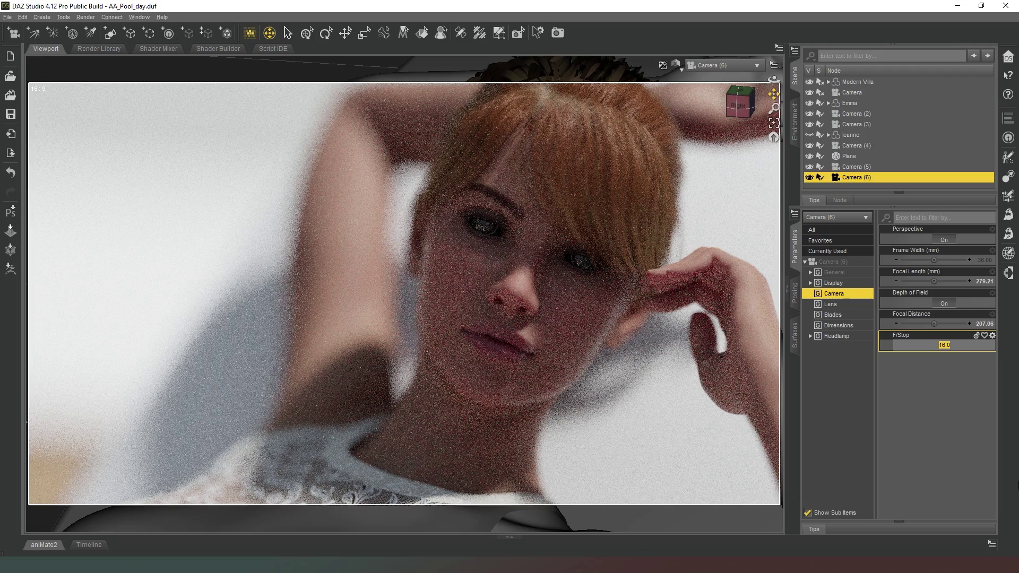
key("Return")
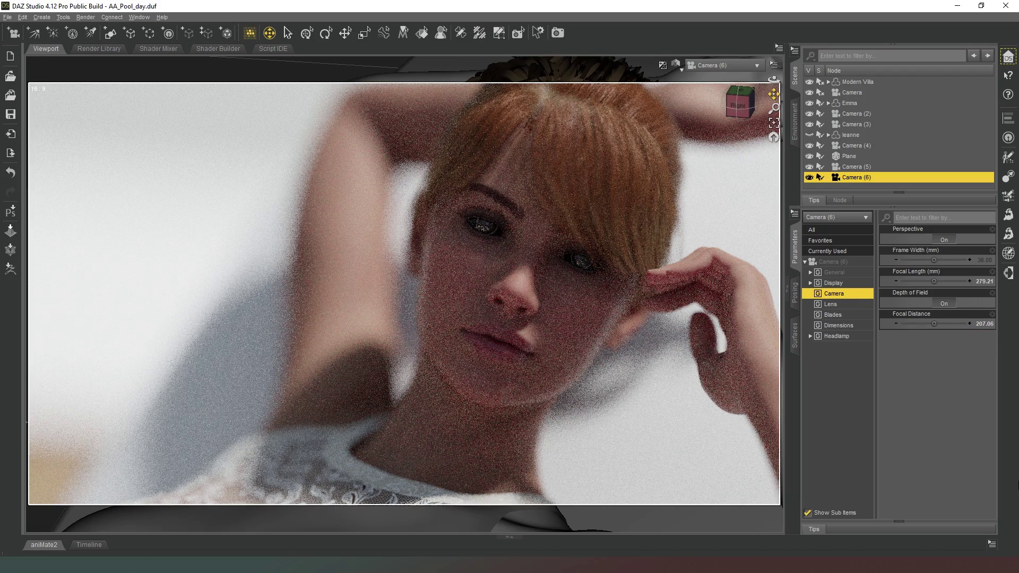